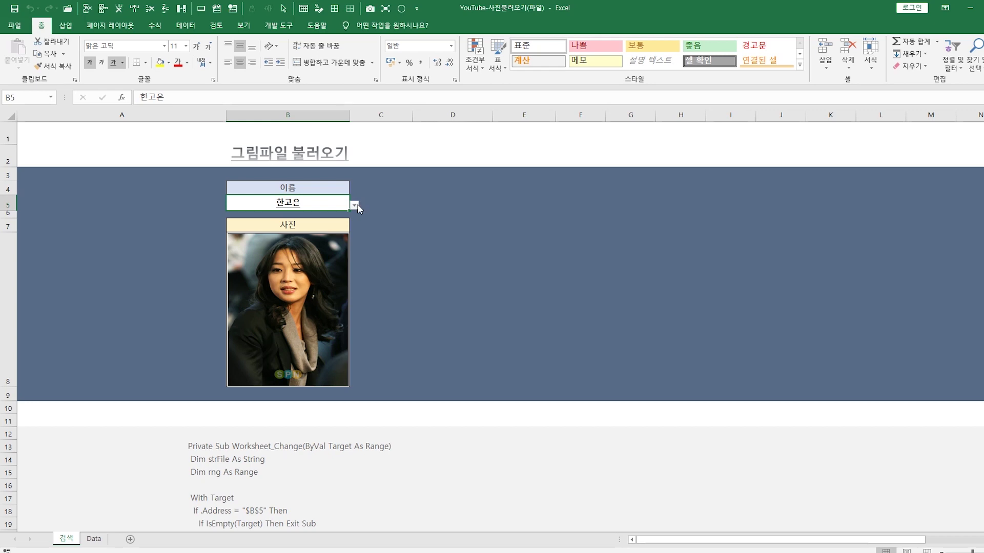
- Pick a different name for B5 from its dropdown list
click(354, 205)
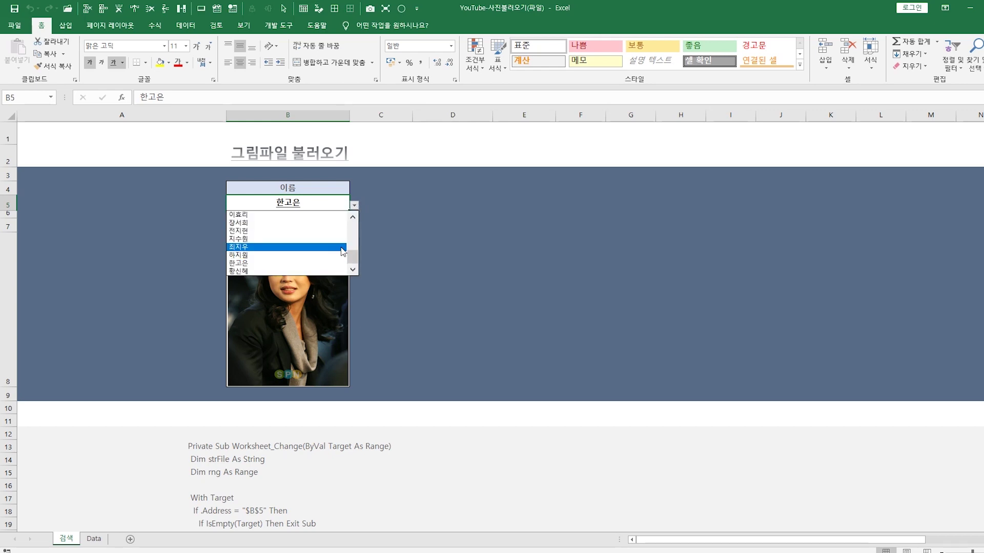
drag(352, 256, 352, 237)
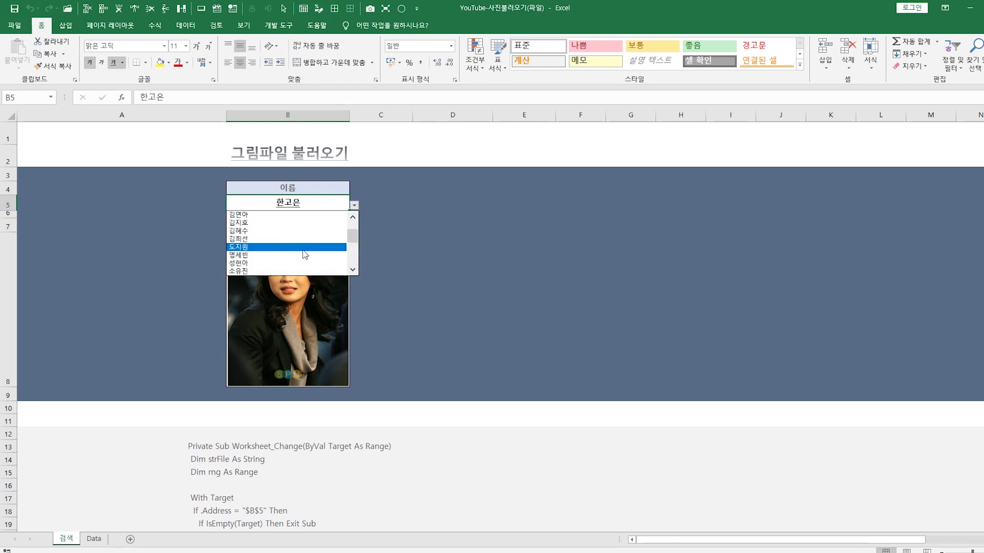
click(268, 215)
- Choose a name with no stored photo in B5 and dismiss the missing-photo warning
click(354, 205)
scroll(287, 241, down, 3)
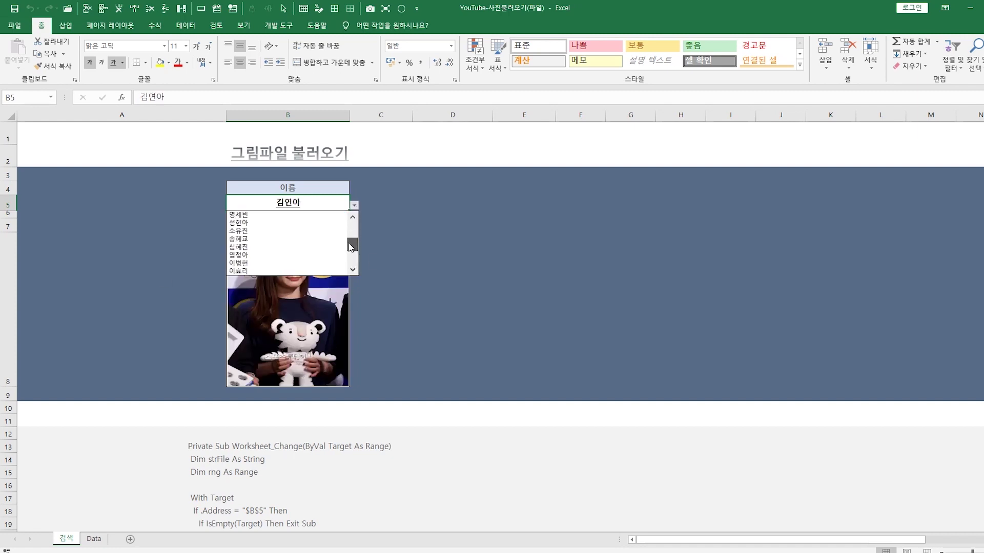
click(266, 241)
drag(512, 258, 407, 148)
click(471, 214)
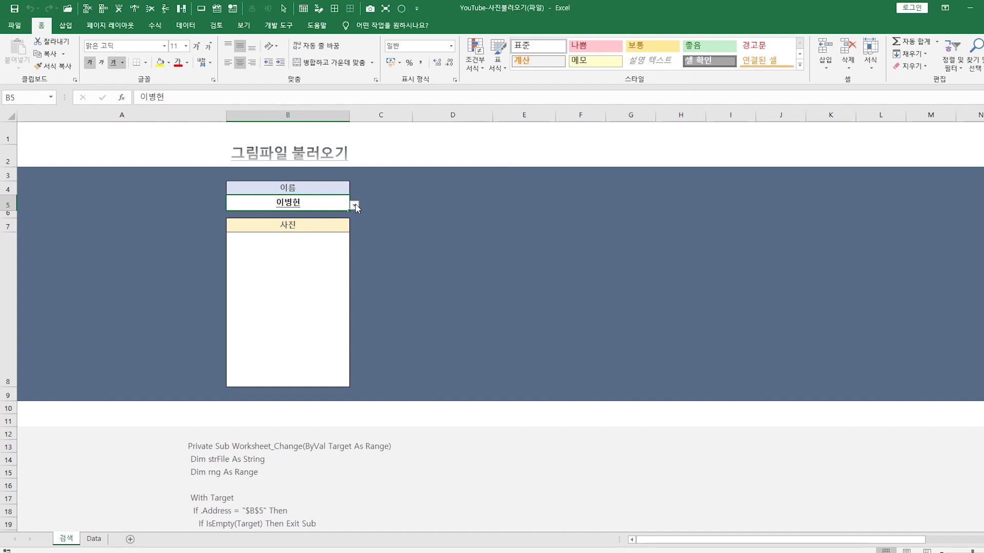
- Select a name with an available photo in B5, then bring up the macro code
click(354, 205)
drag(353, 256, 355, 246)
click(277, 238)
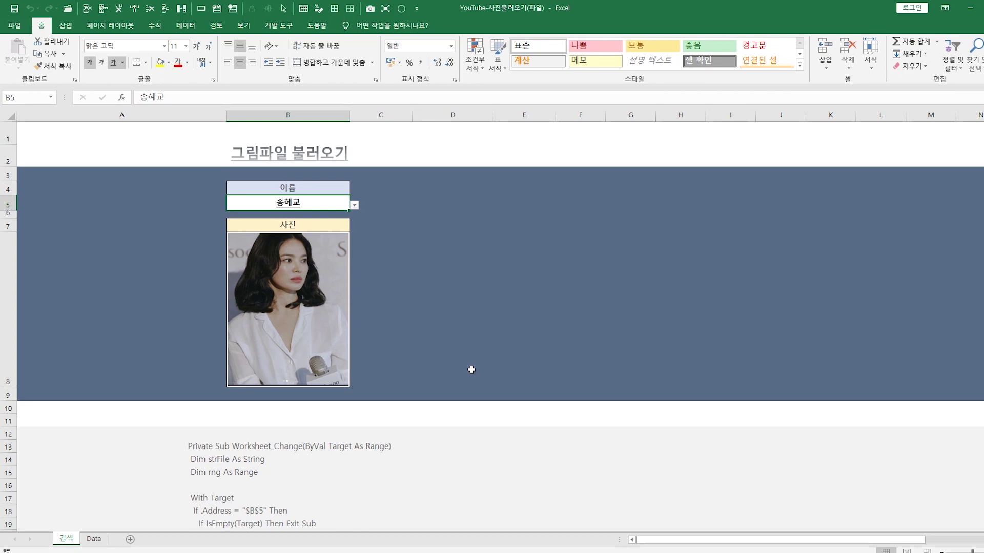
click(216, 9)
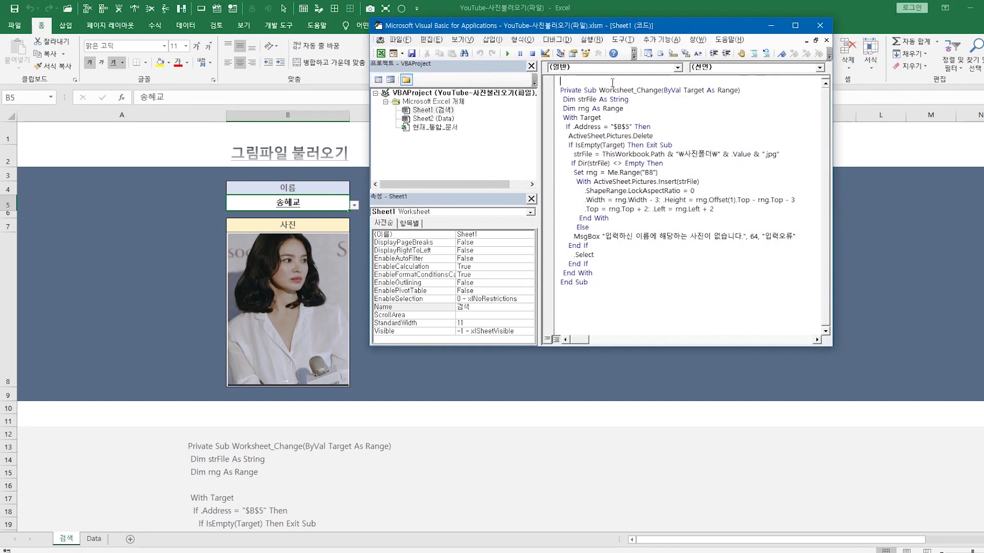
- Highlight the Worksheet_Change declaration line, view the sheet, and return to the VBA editor
drag(560, 90, 740, 90)
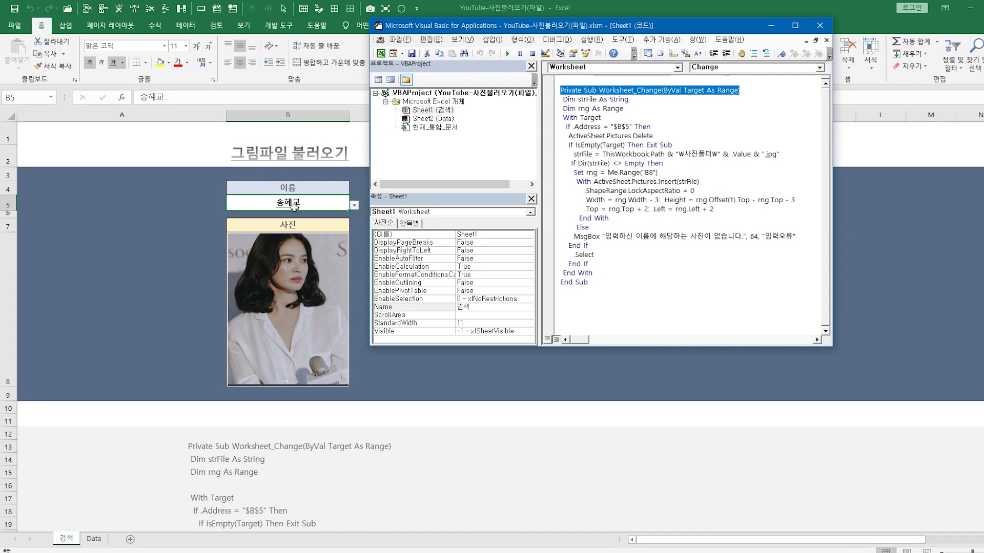
click(294, 206)
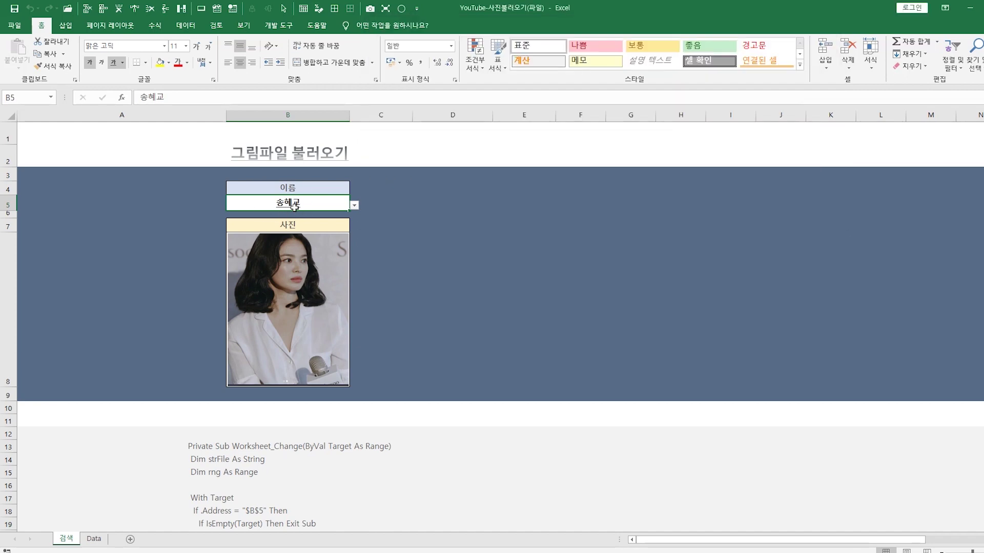
click(232, 9)
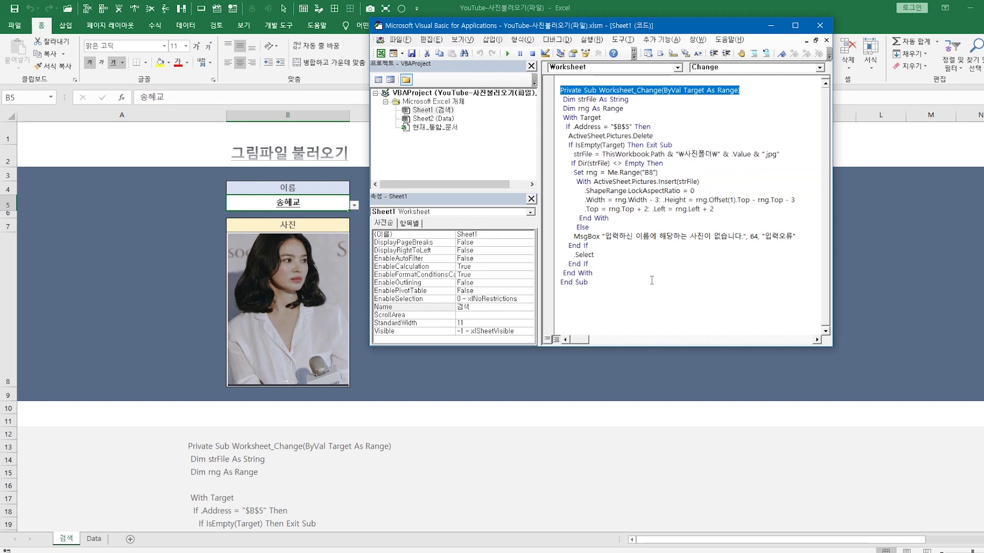
click(560, 100)
mouse_move(560, 100)
mouse_down()
mouse_move(615, 279)
mouse_move(628, 100)
mouse_up()
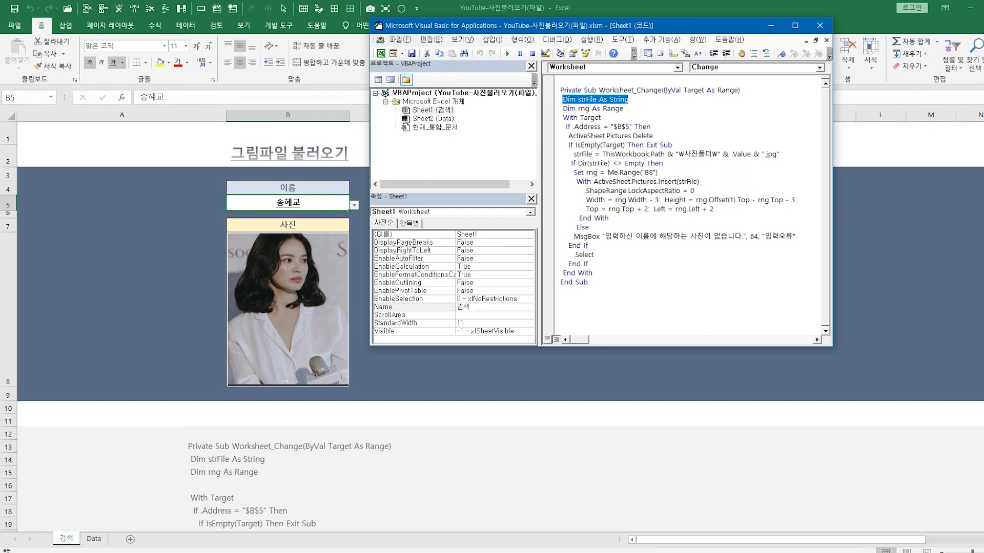
drag(561, 108, 623, 109)
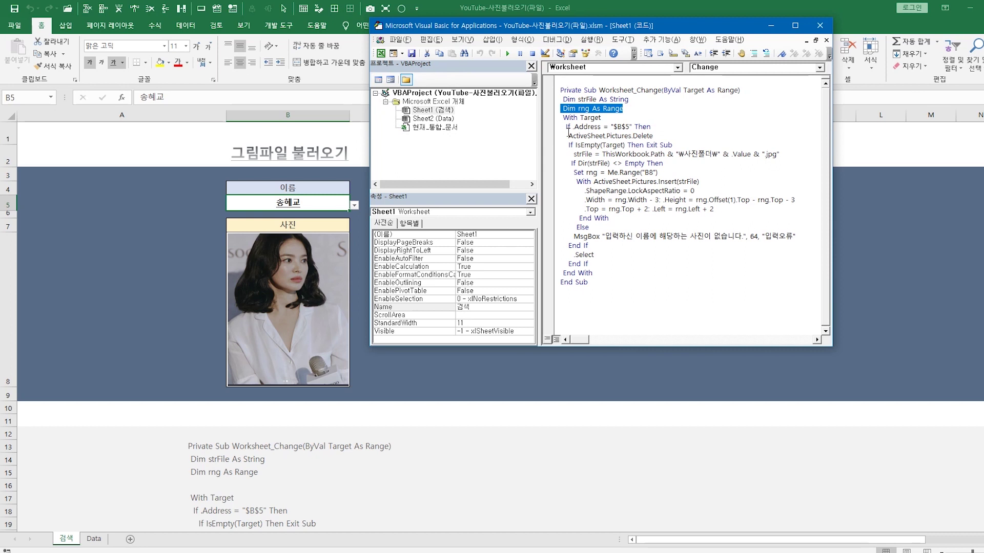
drag(563, 117, 600, 117)
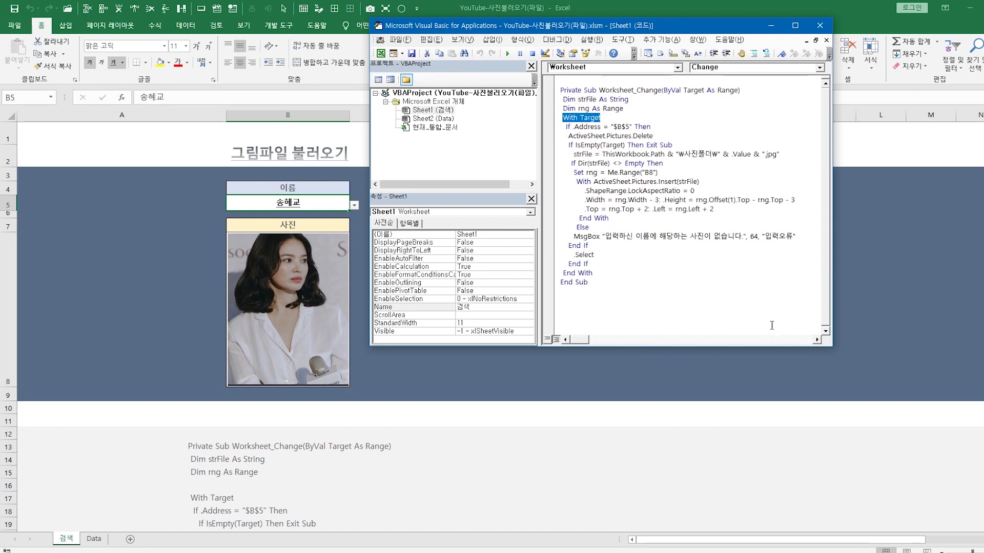
drag(562, 273, 592, 274)
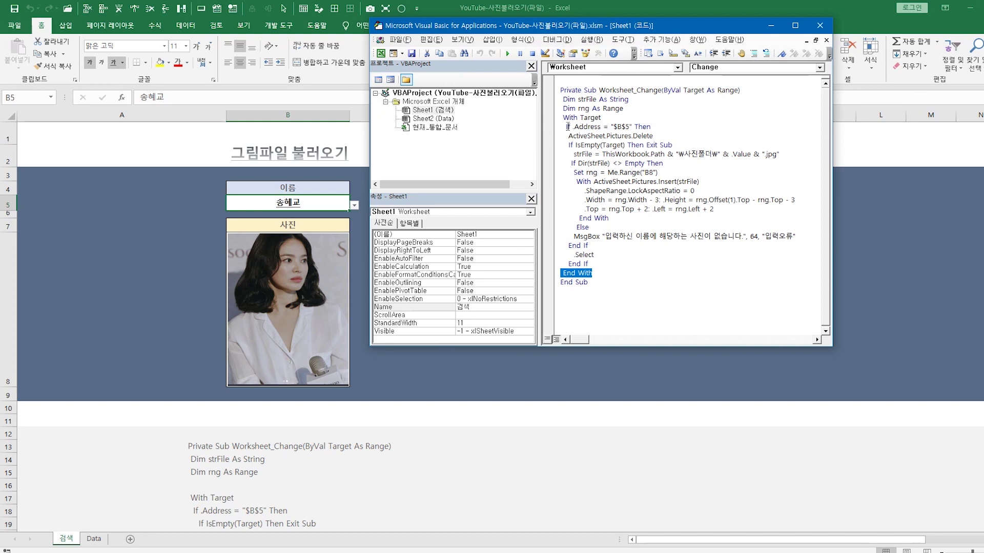
drag(562, 118, 600, 118)
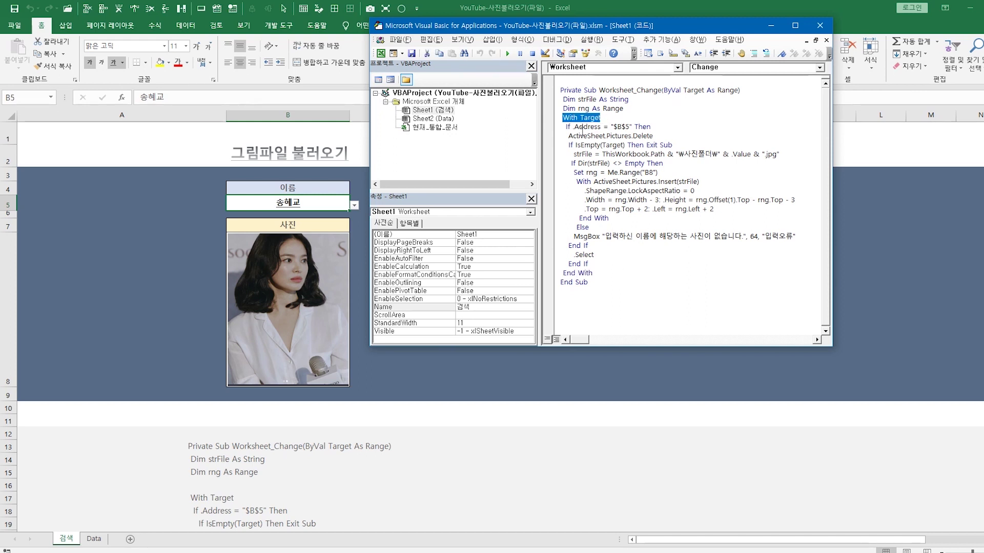
drag(566, 126, 650, 127)
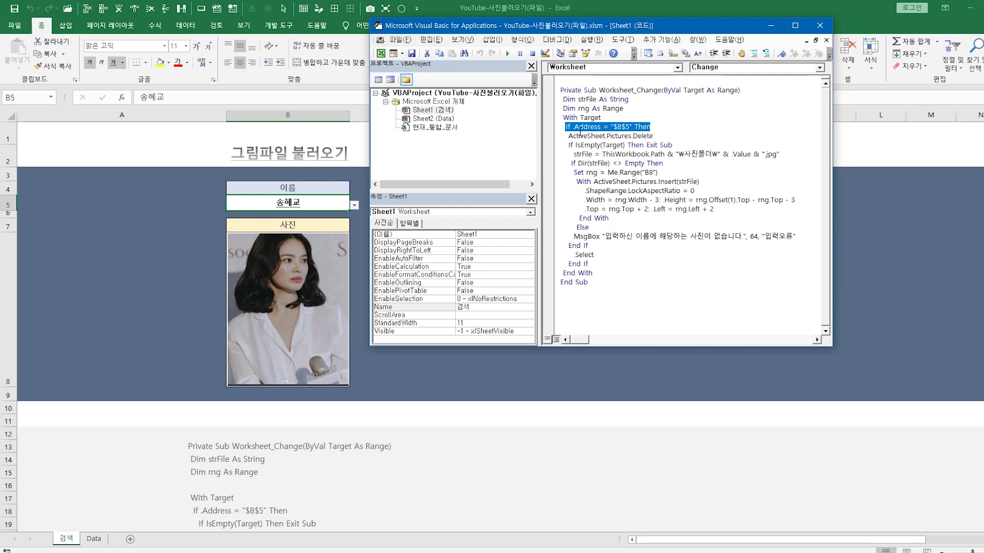
drag(568, 136, 653, 136)
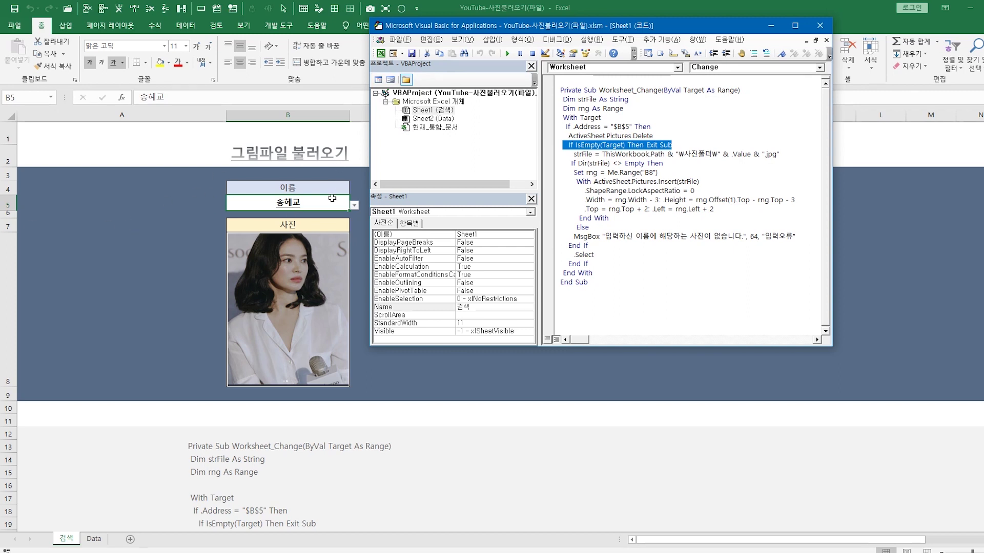
- Highlight the IsEmpty(Target) Exit Sub check and the strFile path line, then return to the worksheet
click(622, 163)
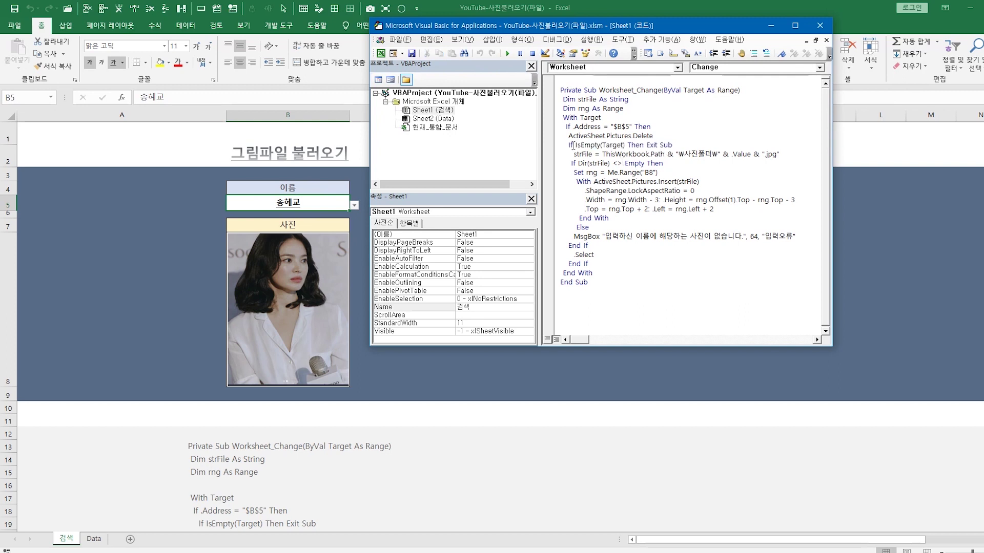
drag(573, 145, 624, 145)
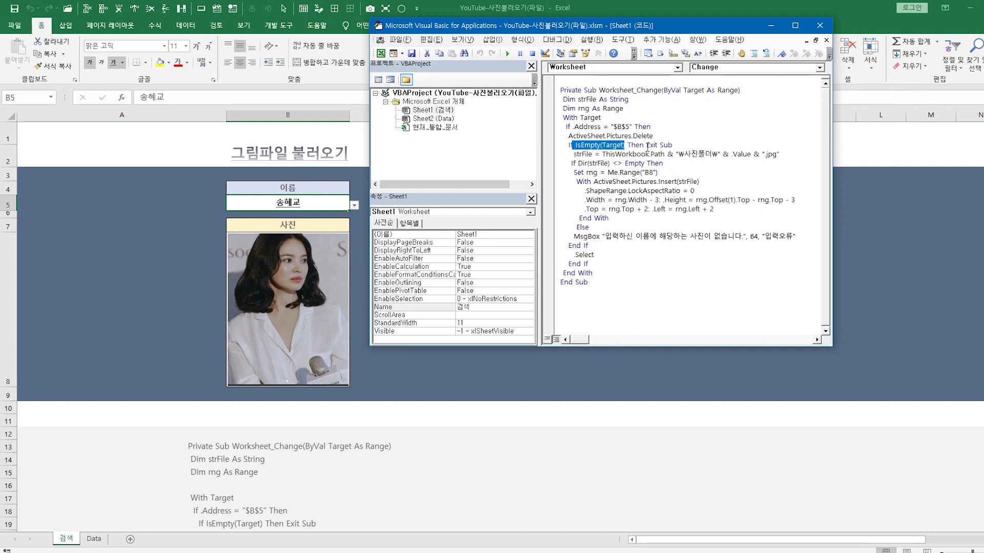
drag(647, 145, 685, 147)
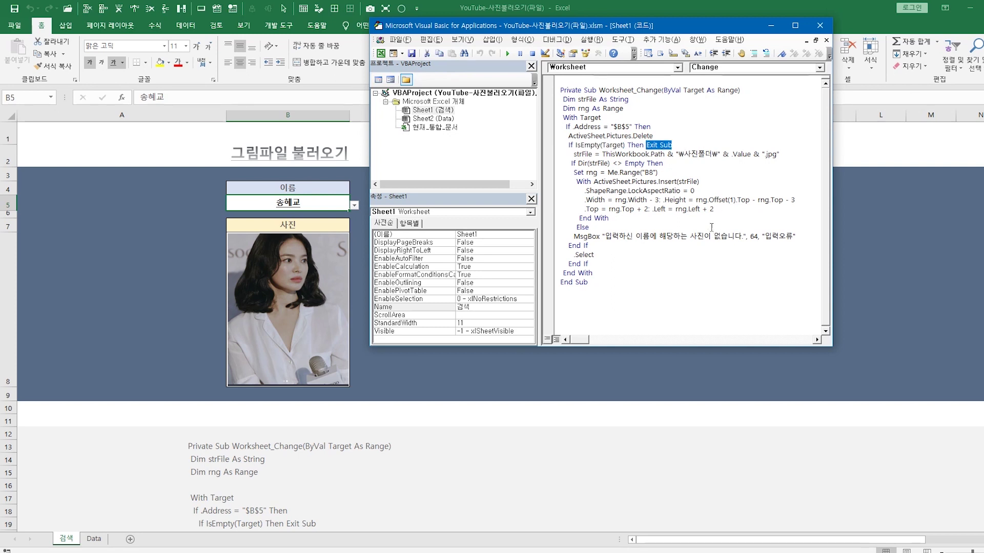
drag(573, 154, 779, 154)
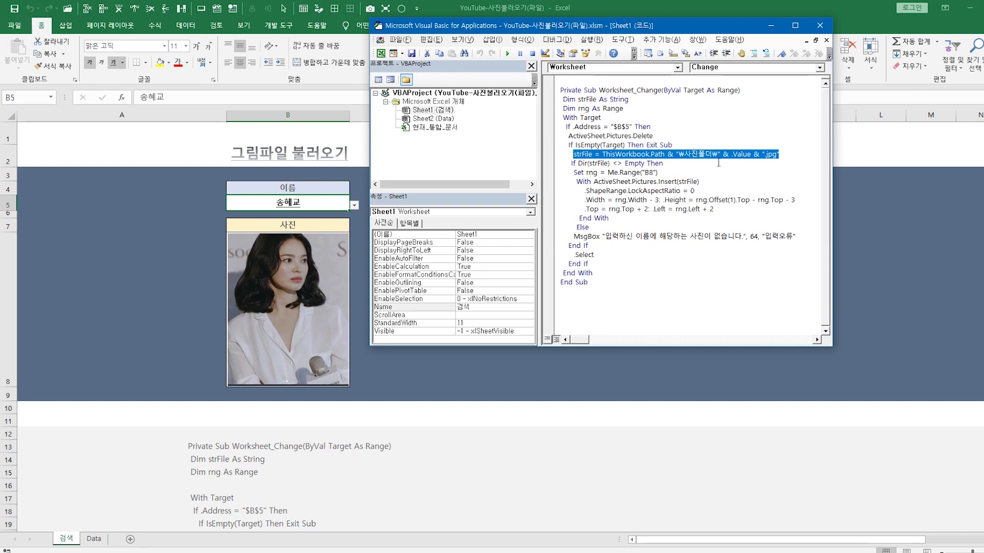
click(264, 209)
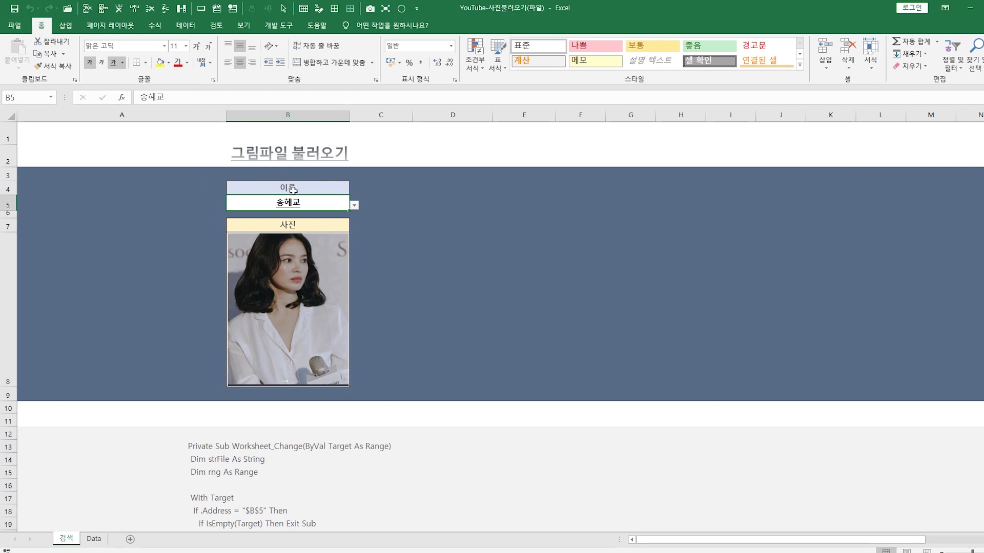
- Pick 김연아 in B5 to load her photo, then reopen the VBA editor with Alt+F11
click(354, 205)
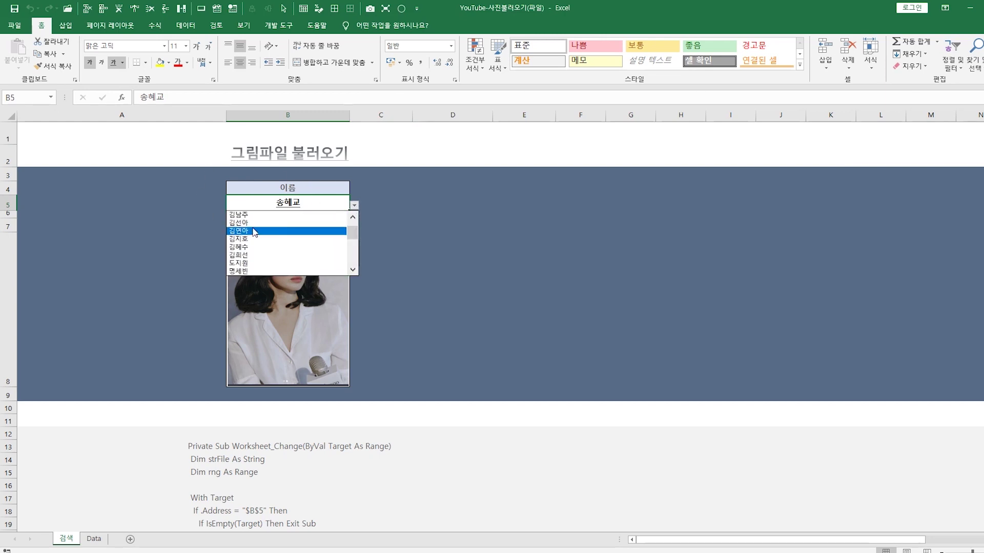
click(240, 233)
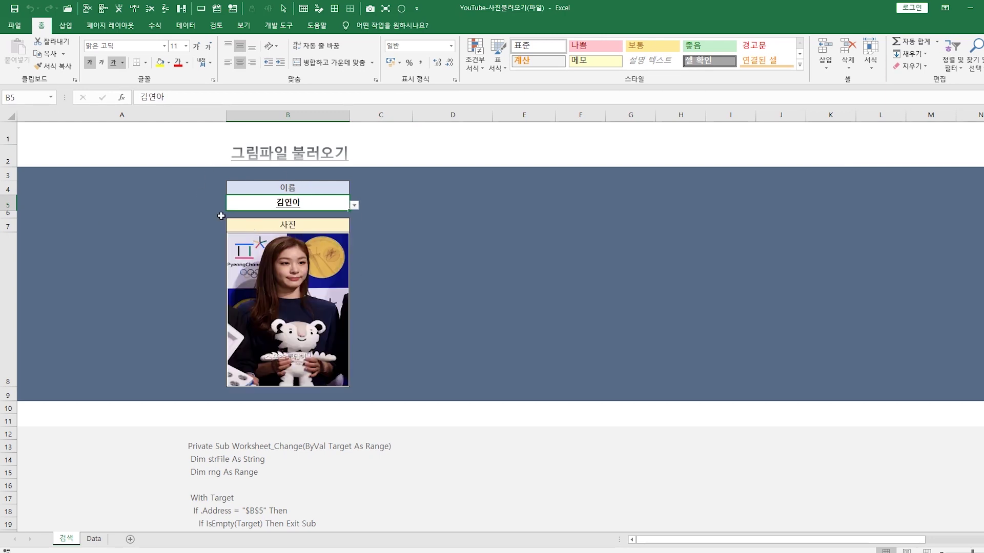
key(alt+F11)
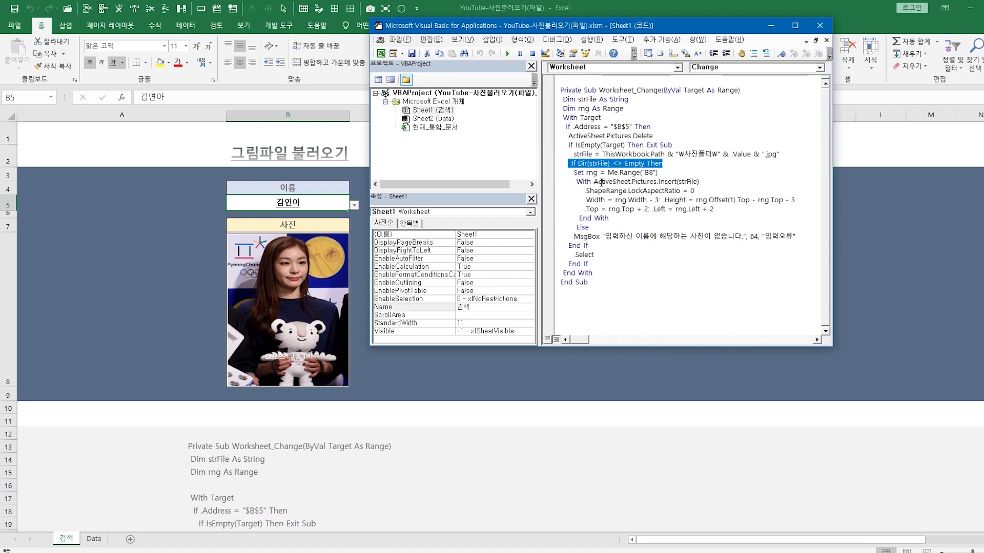
click(573, 173)
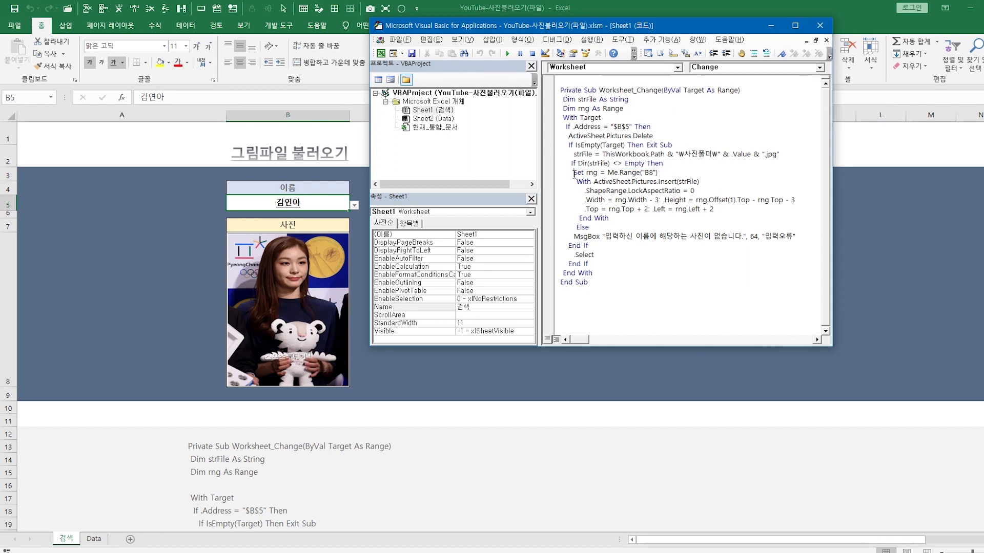
drag(574, 173, 656, 173)
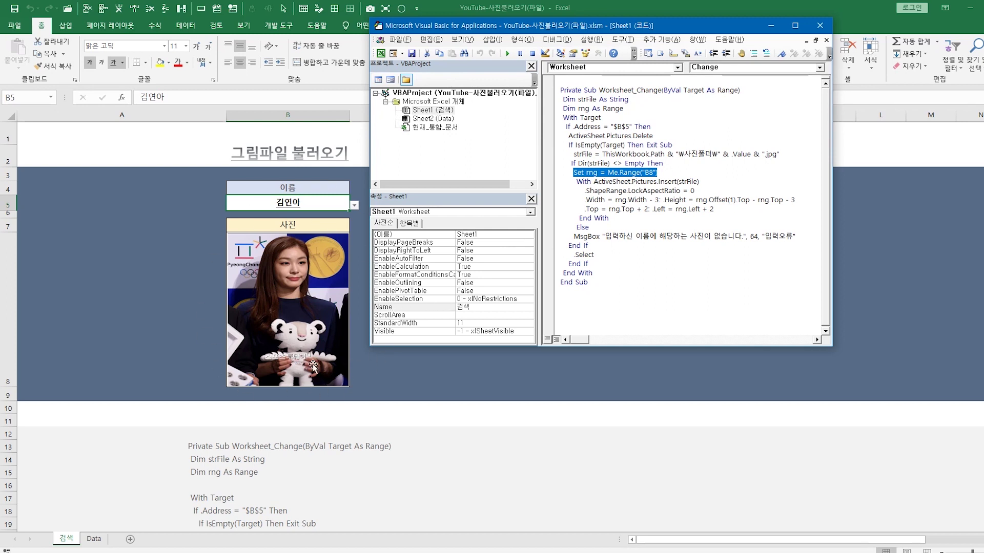
drag(575, 181, 699, 181)
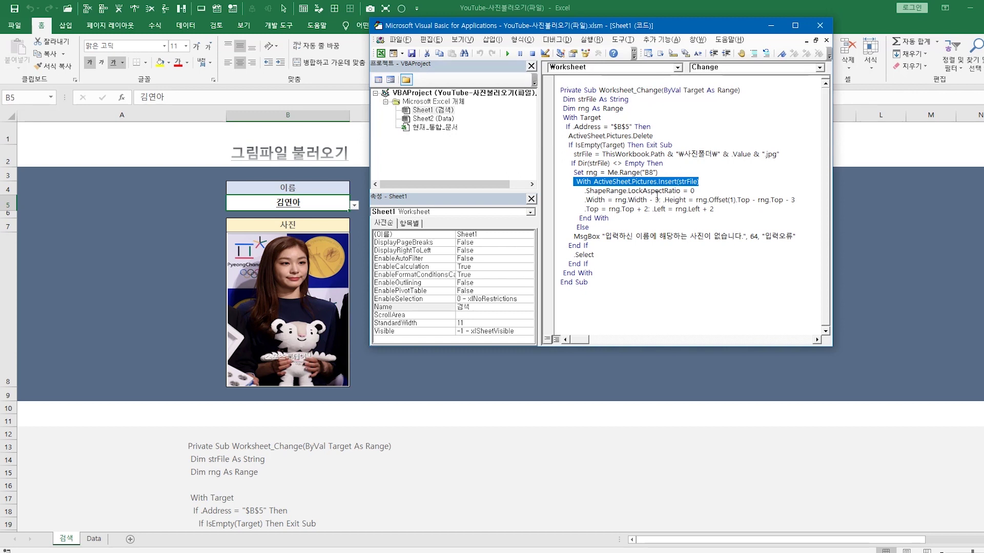
drag(577, 191, 710, 195)
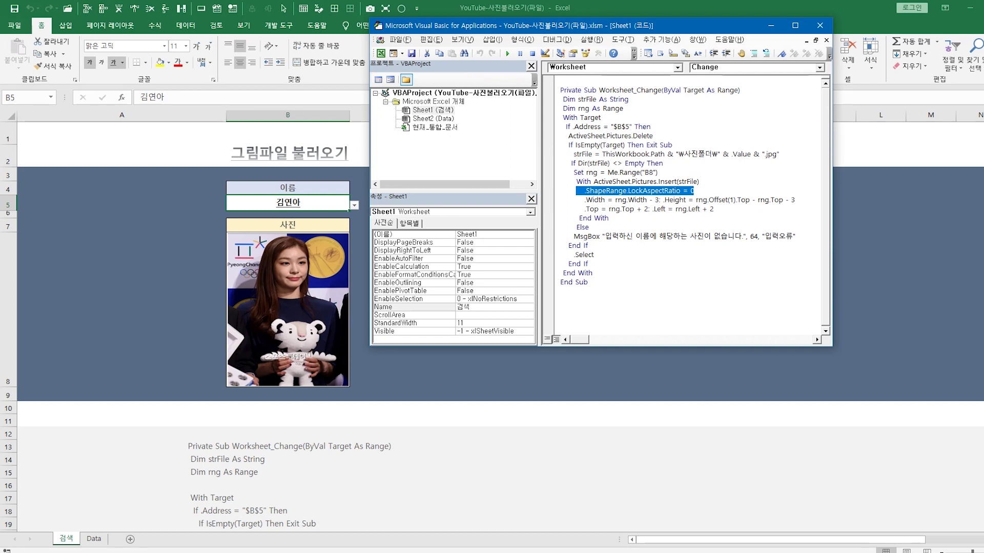
drag(683, 191, 694, 191)
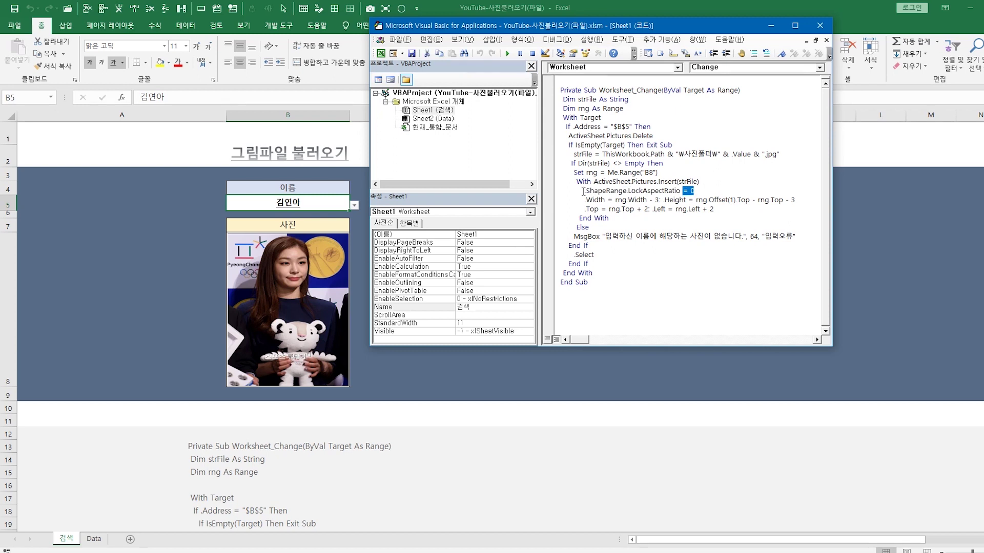
drag(582, 191, 694, 190)
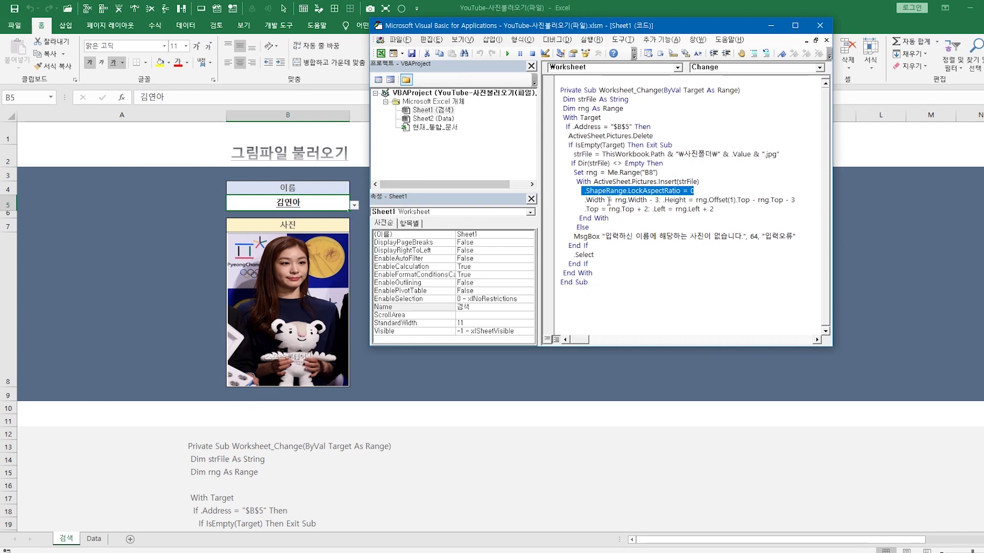
- Highlight the .Width/.Top, End With, Else, MsgBox and .Select lines, then bring the worksheet forward
drag(561, 200, 712, 209)
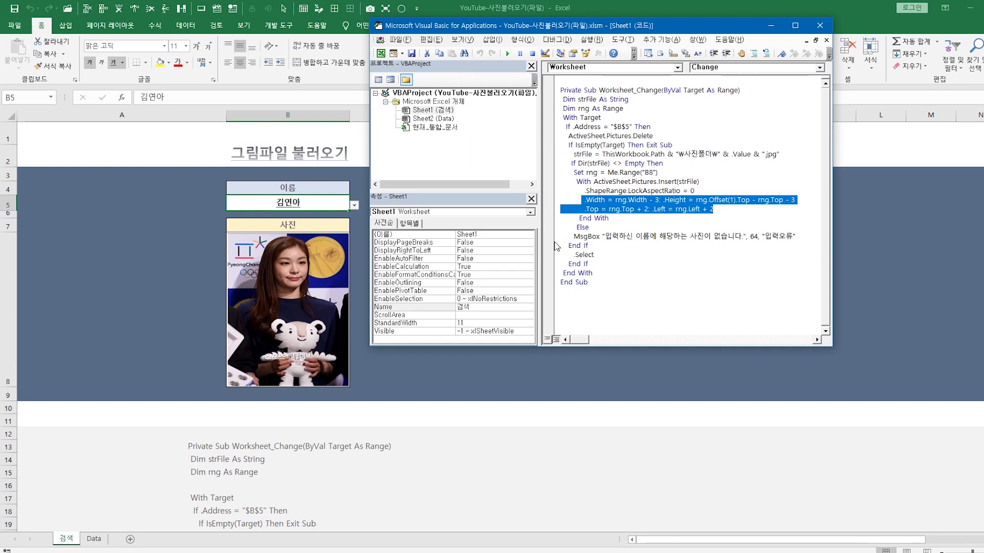
drag(579, 218, 608, 218)
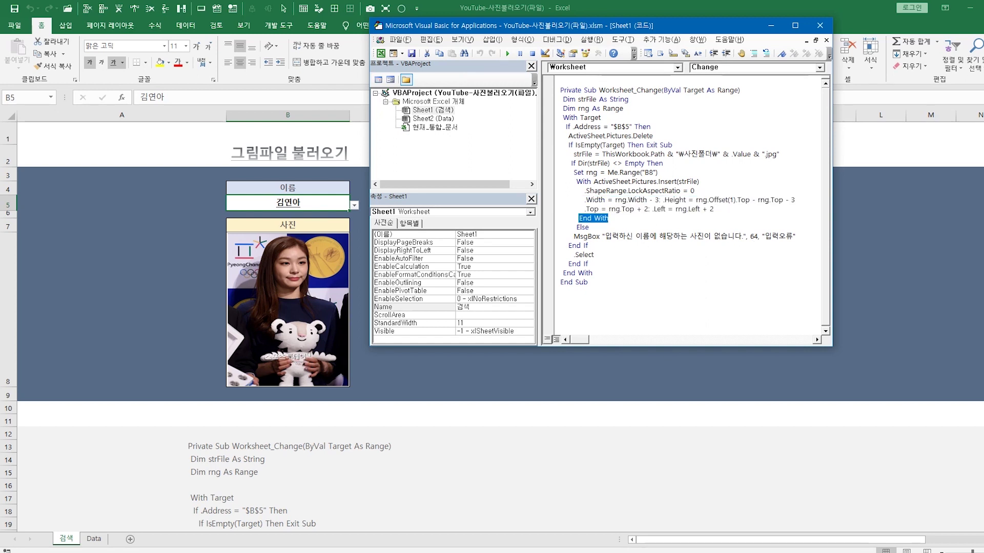
double_click(582, 227)
drag(574, 236, 795, 236)
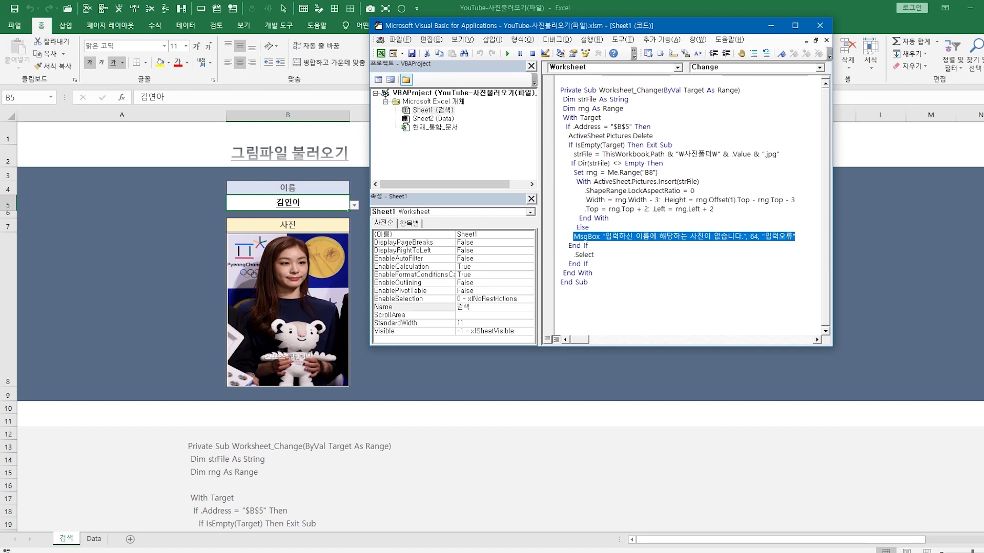
drag(568, 255, 592, 255)
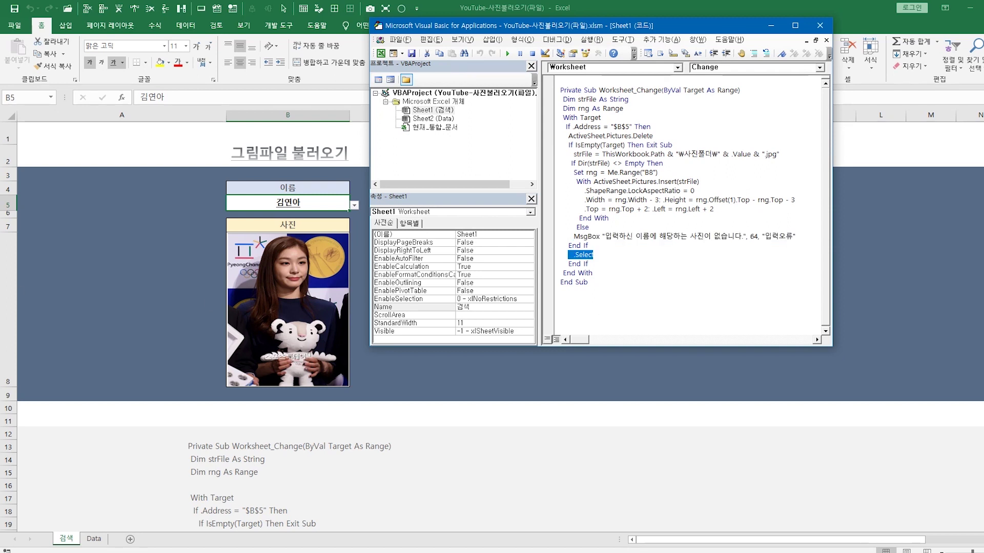
click(274, 207)
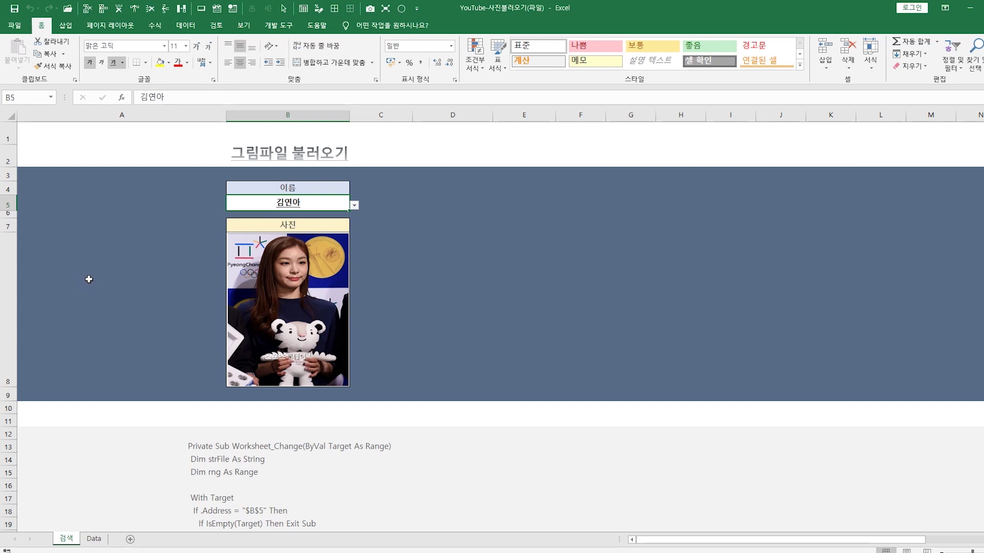
- Bring the VBA editor to the front and highlight the End Sub line
click(201, 8)
drag(560, 283, 600, 284)
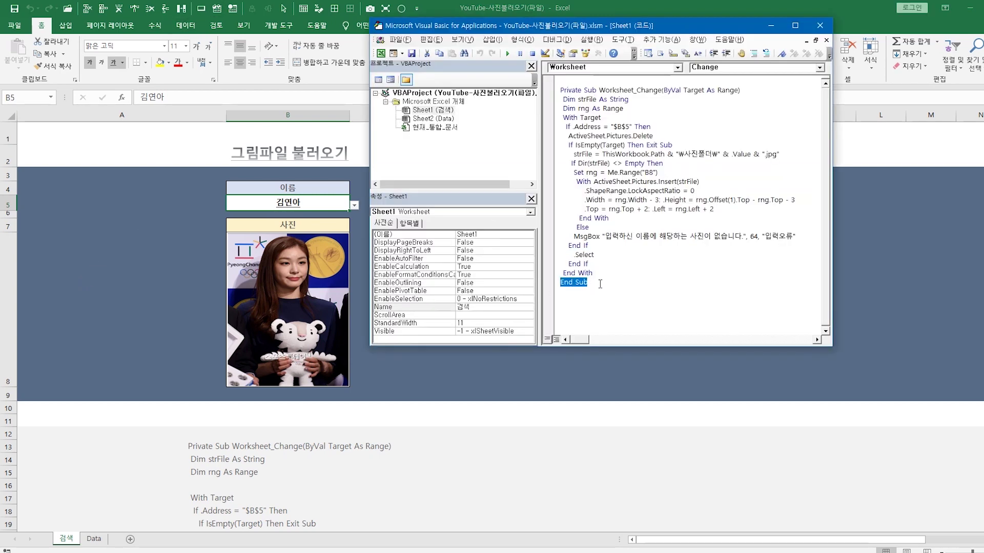